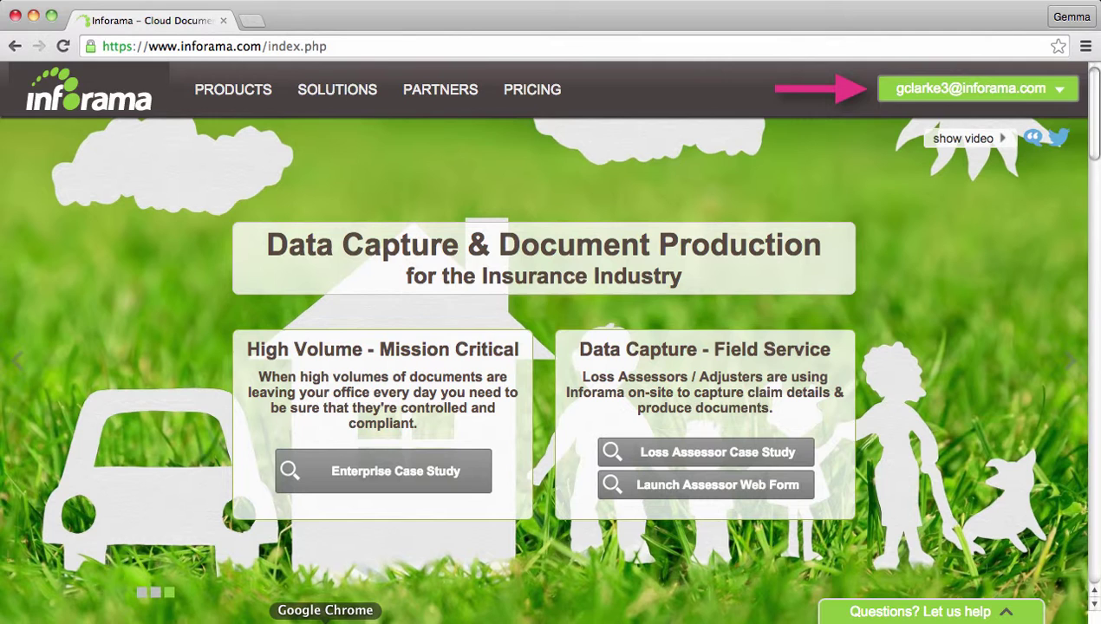
Go to the Studio from the account menu and open the Loss Assessor template set.
click(1058, 92)
click(1051, 114)
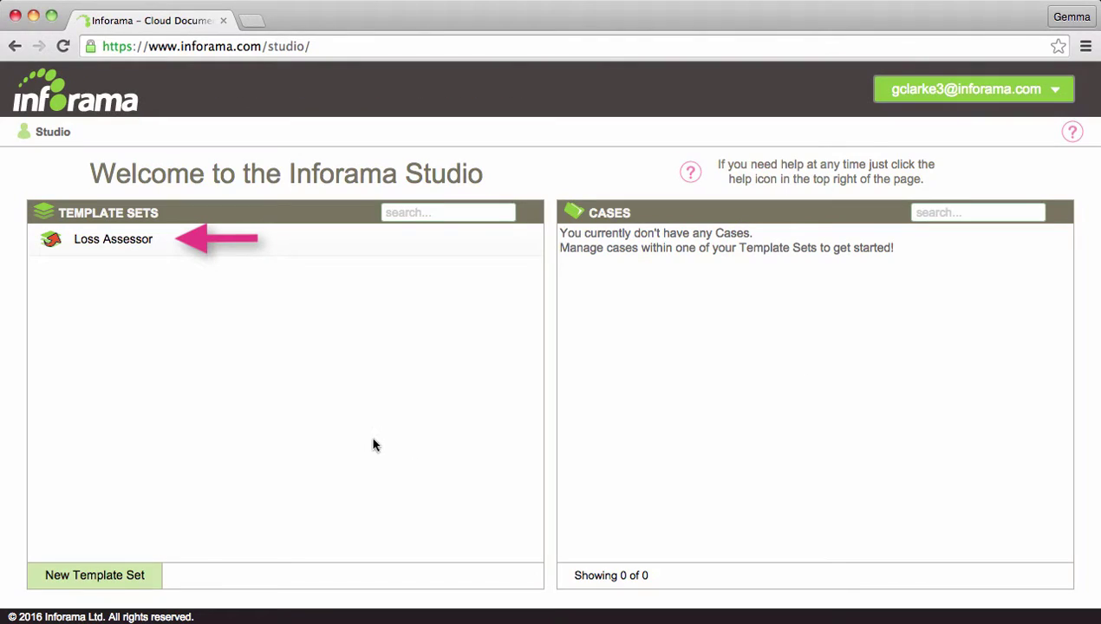
click(133, 240)
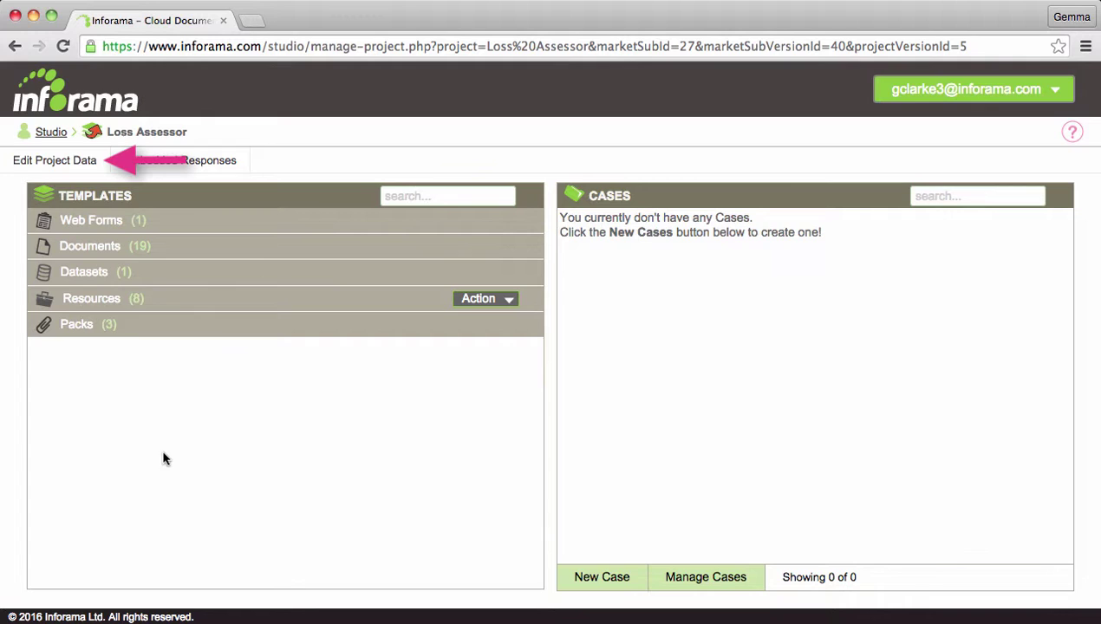
Upload Inforama.png as the company_logo image in the Company_Info project data and save.
click(65, 165)
click(435, 245)
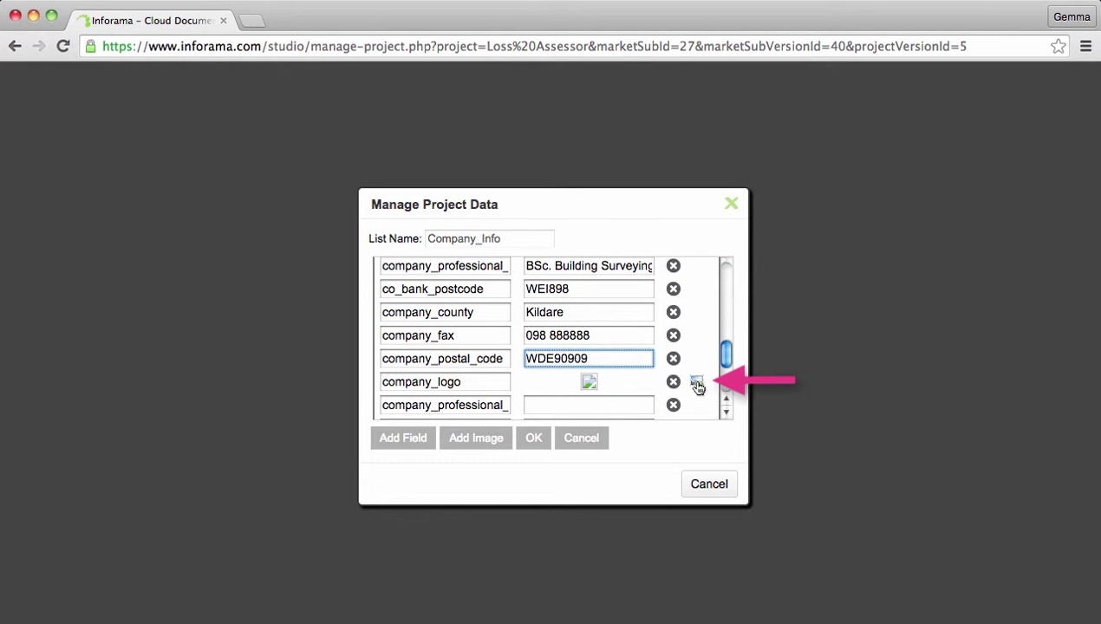
click(698, 385)
click(578, 371)
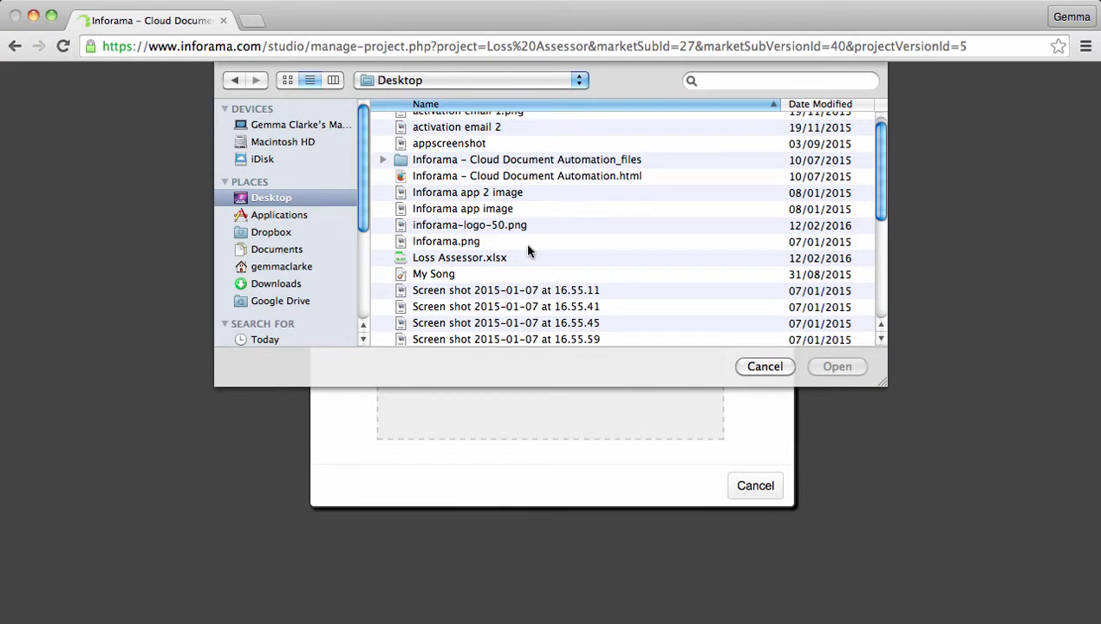
click(523, 242)
click(836, 367)
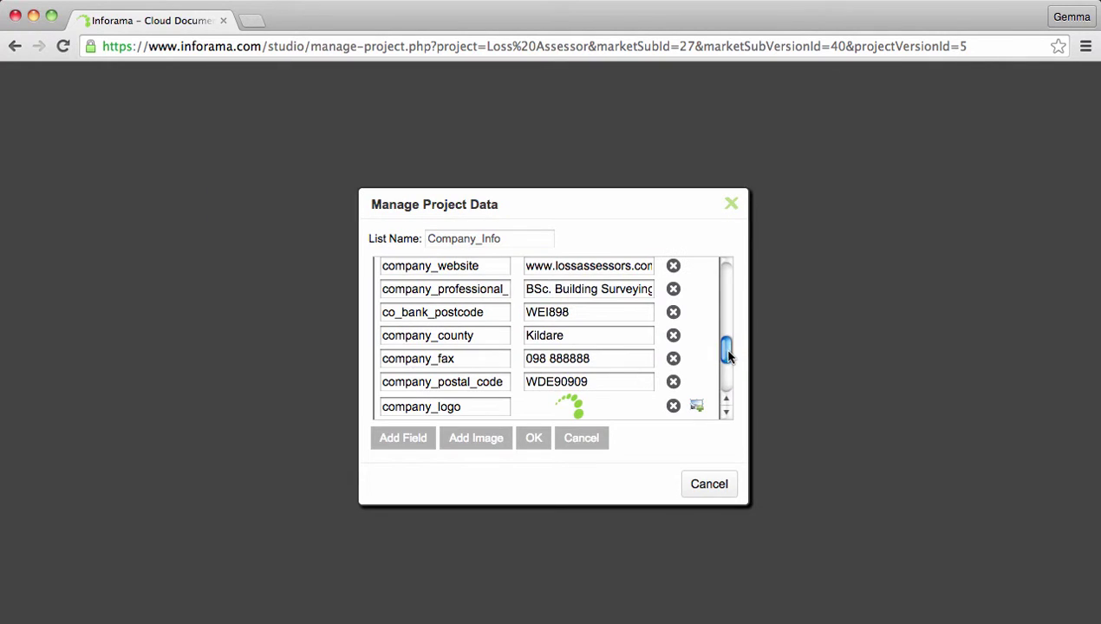
click(534, 438)
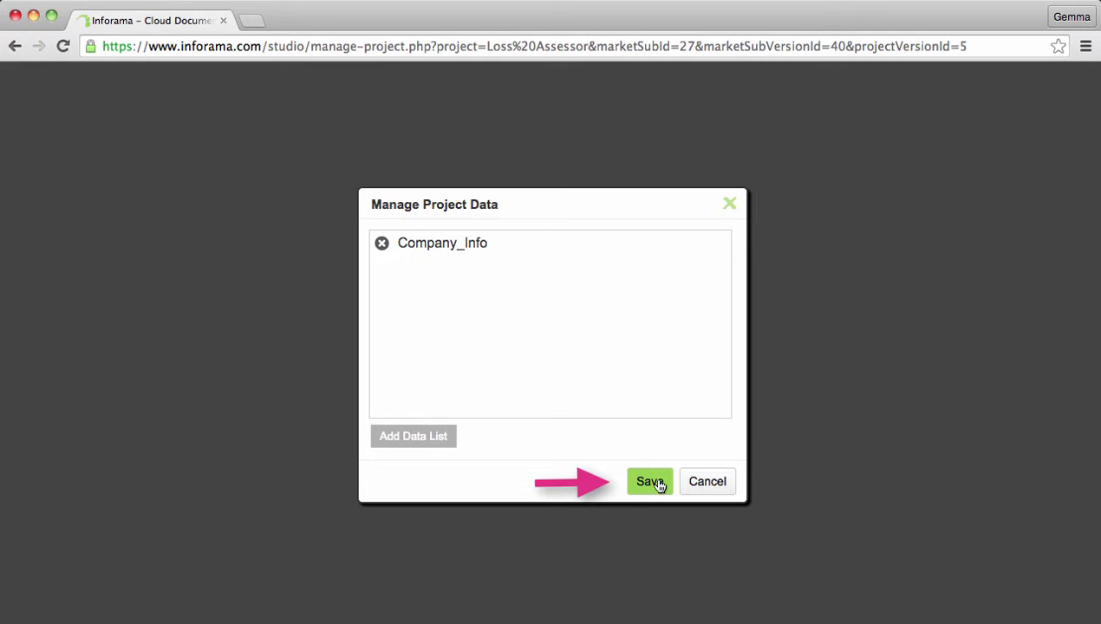
click(657, 484)
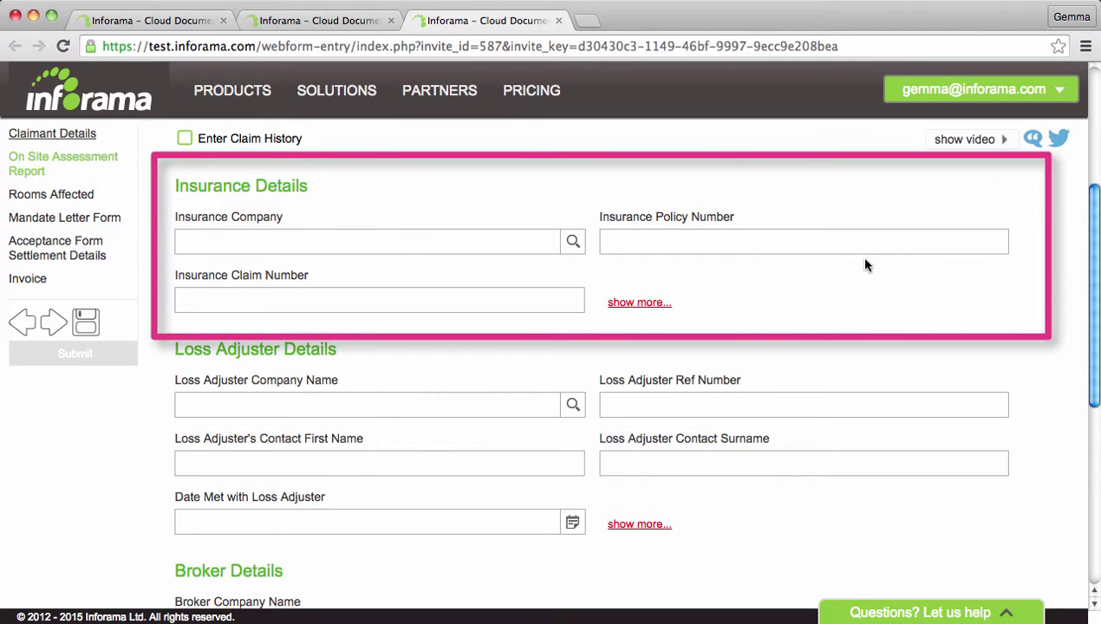
Reveal the insurance contact fields and choose Insurance Or Us as the Insurance Company.
click(641, 311)
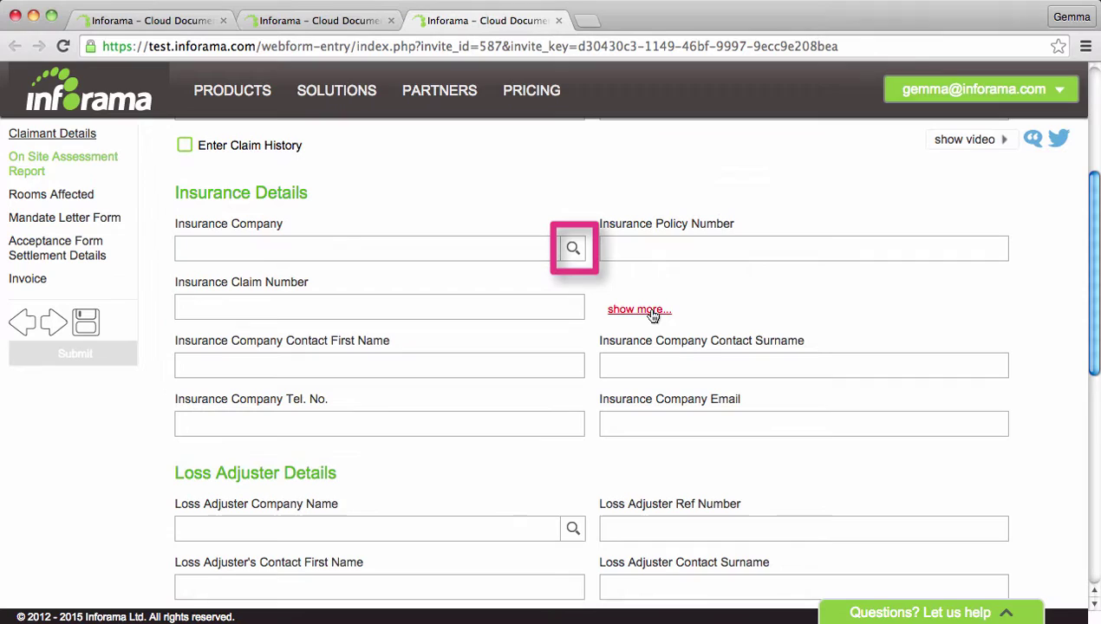
click(571, 250)
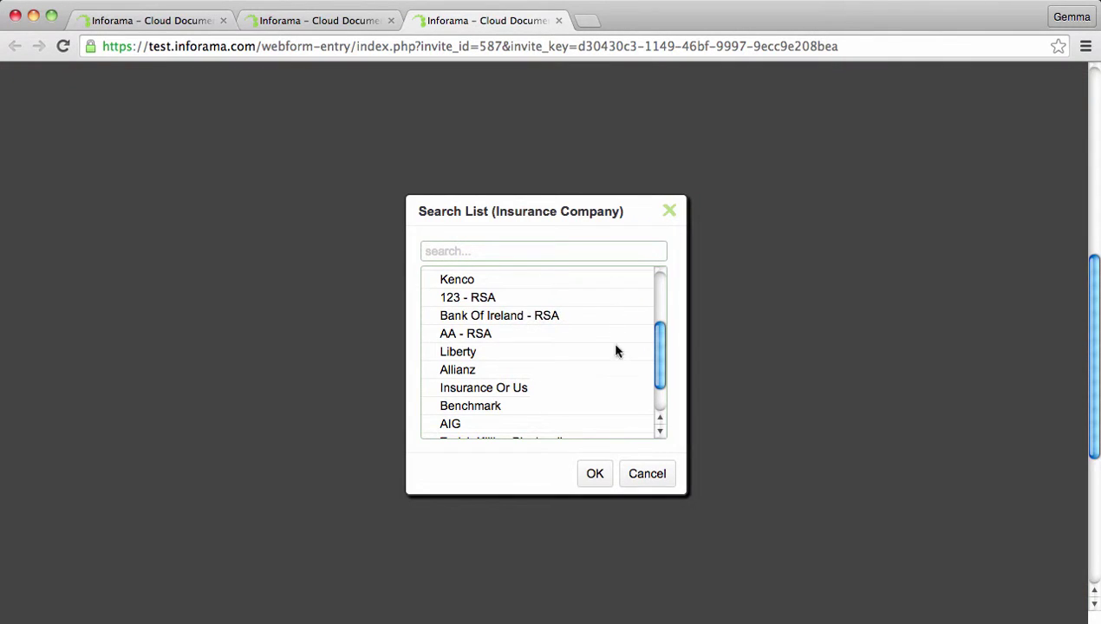
click(483, 387)
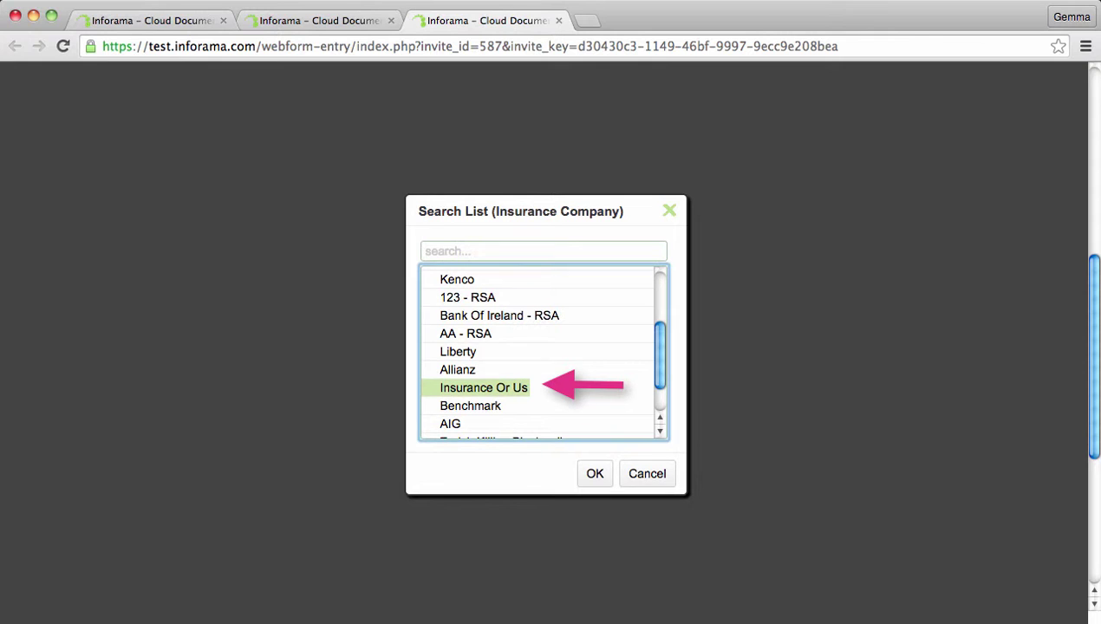
click(596, 473)
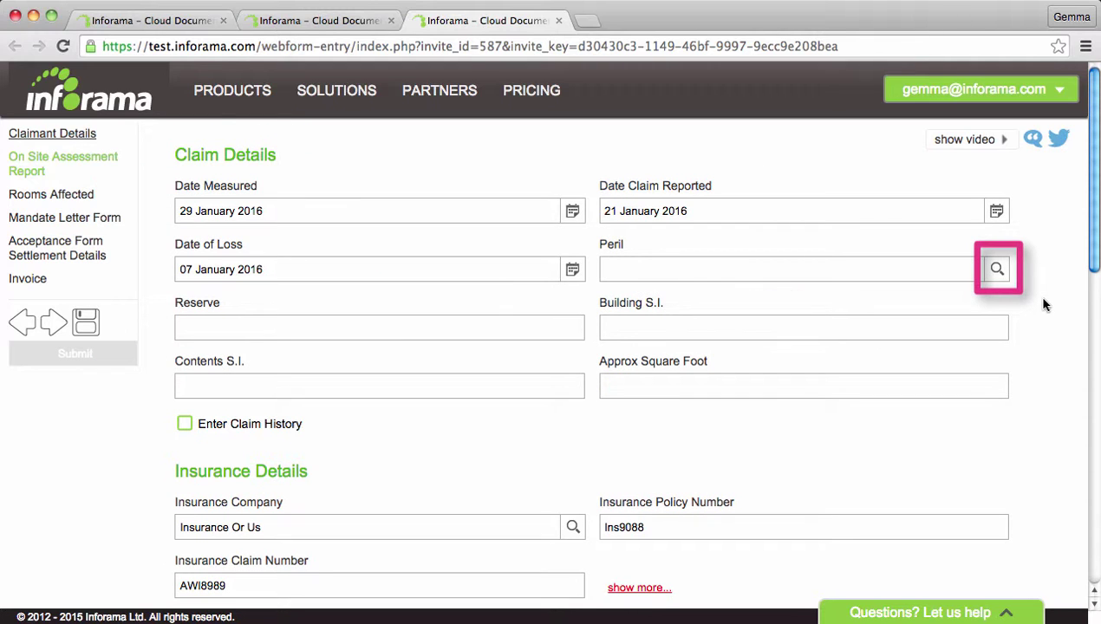
Pick Accidental Damage from the Peril list and confirm it.
click(997, 273)
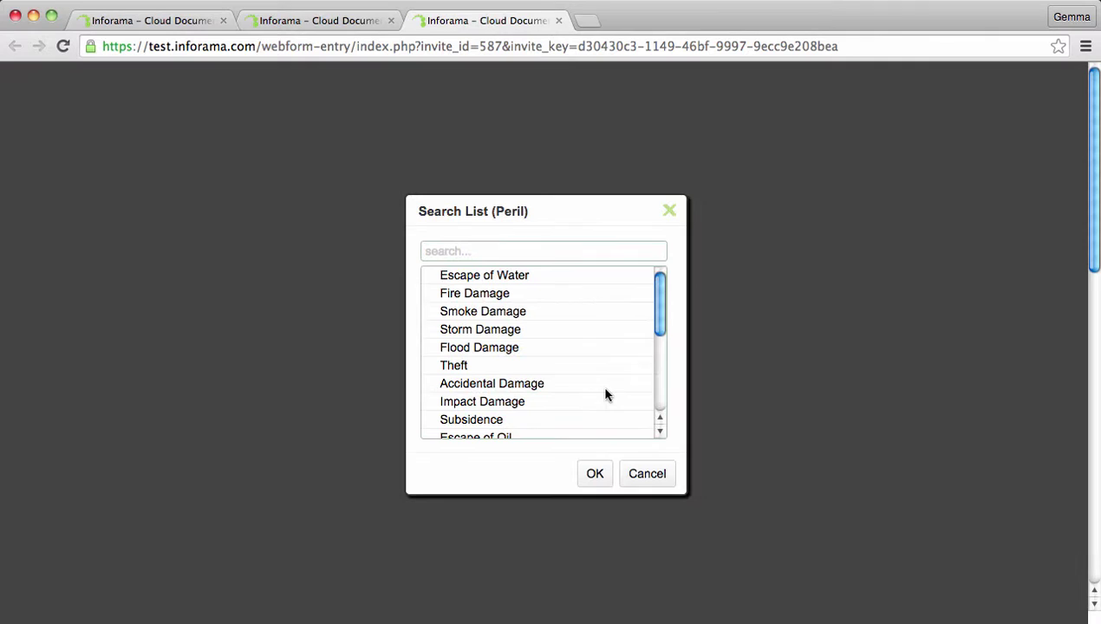
click(593, 385)
click(595, 474)
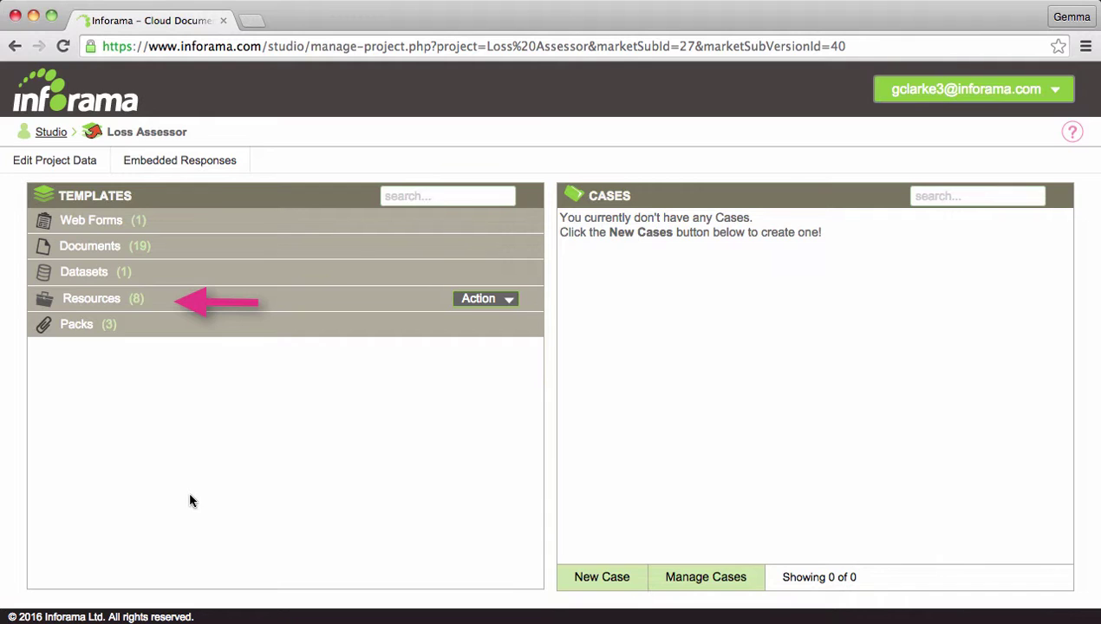
Expand the resource lists and preview the Counties and Peril lists.
click(97, 301)
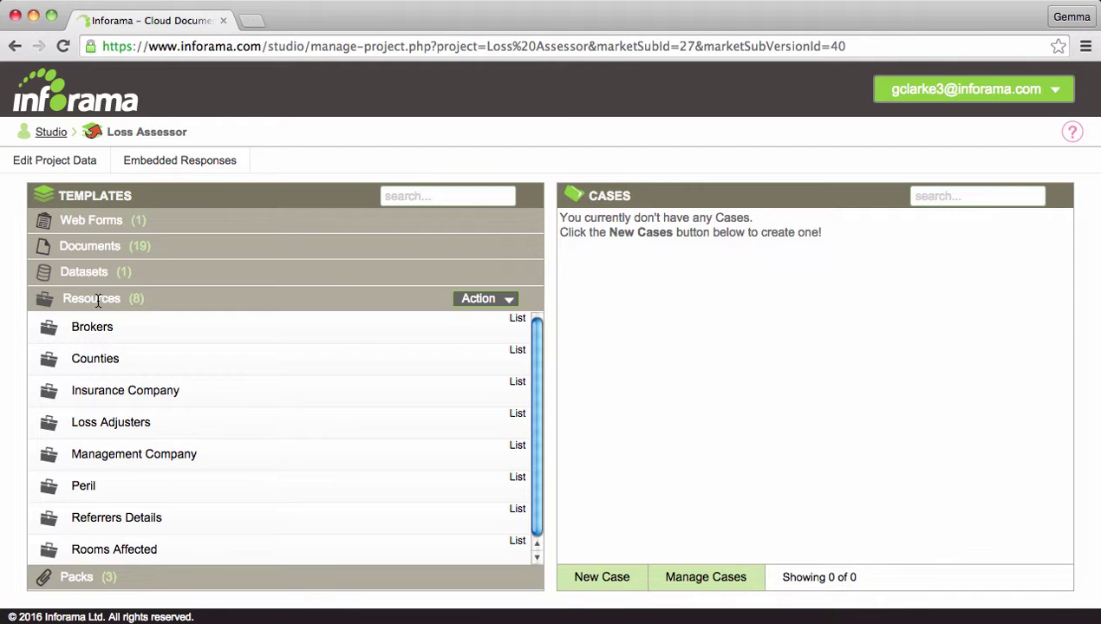
click(112, 362)
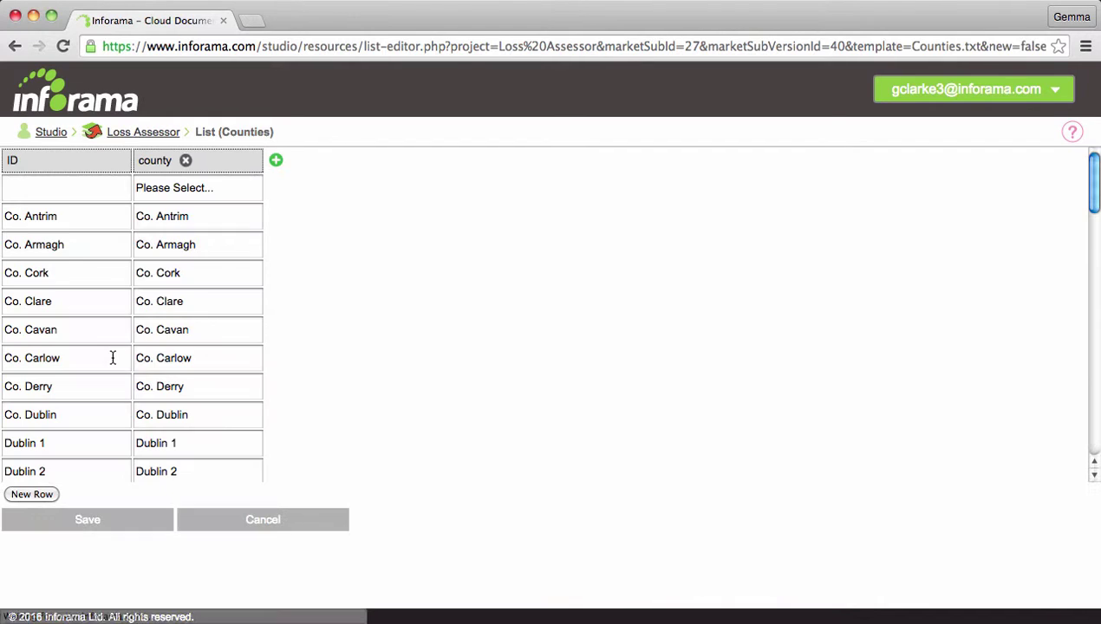
click(152, 134)
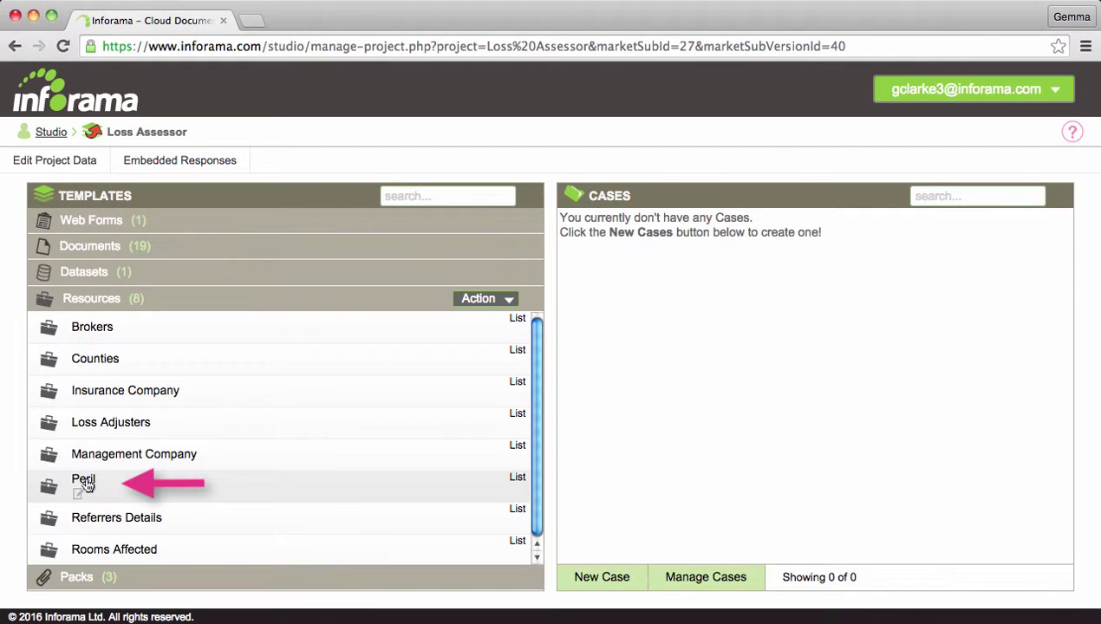
click(49, 423)
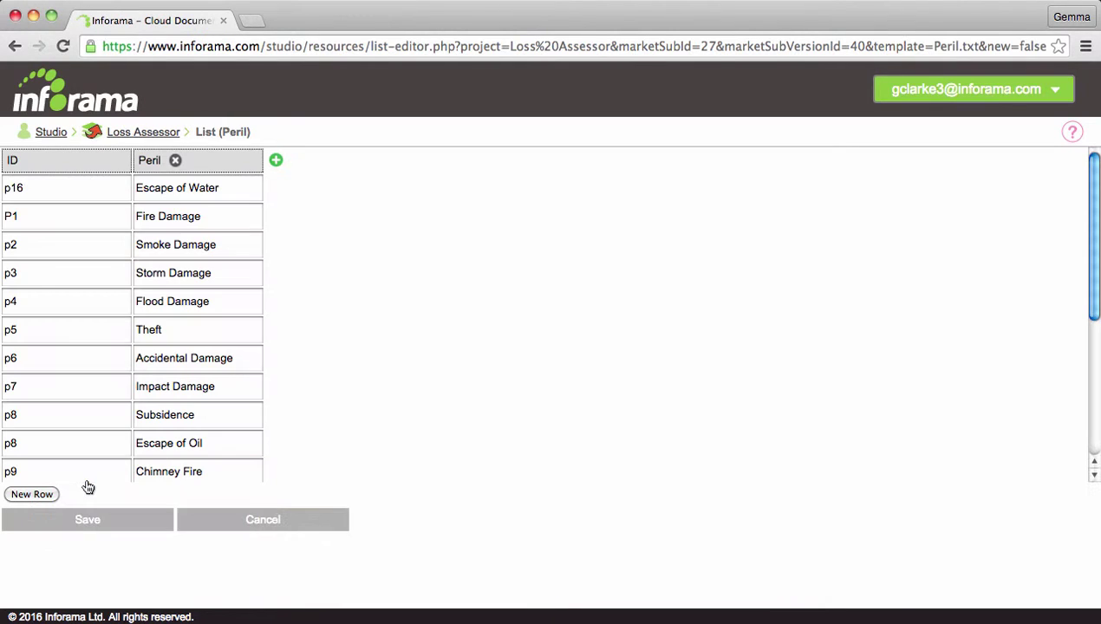
click(153, 133)
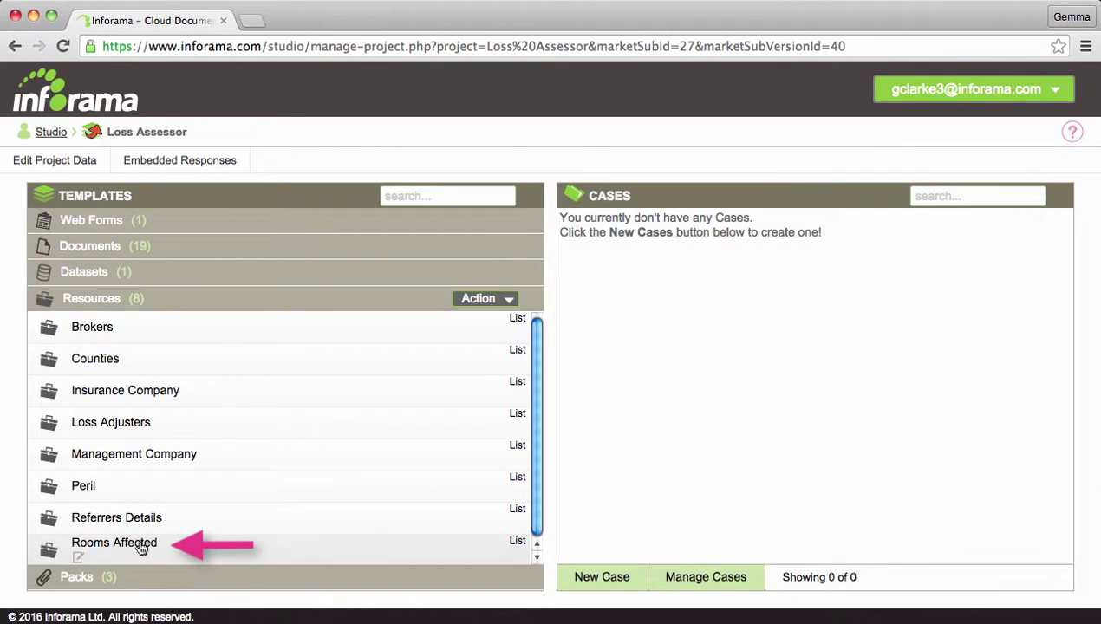
Preview the Rooms Affected and Brokers lists, returning to the project page each time.
click(140, 549)
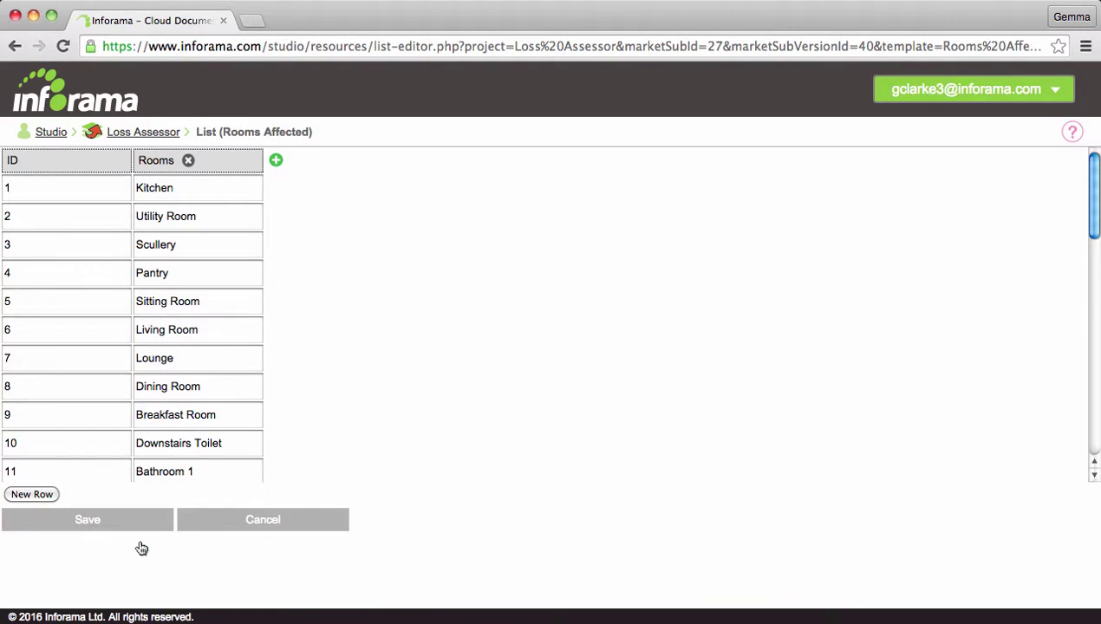
click(143, 132)
click(89, 328)
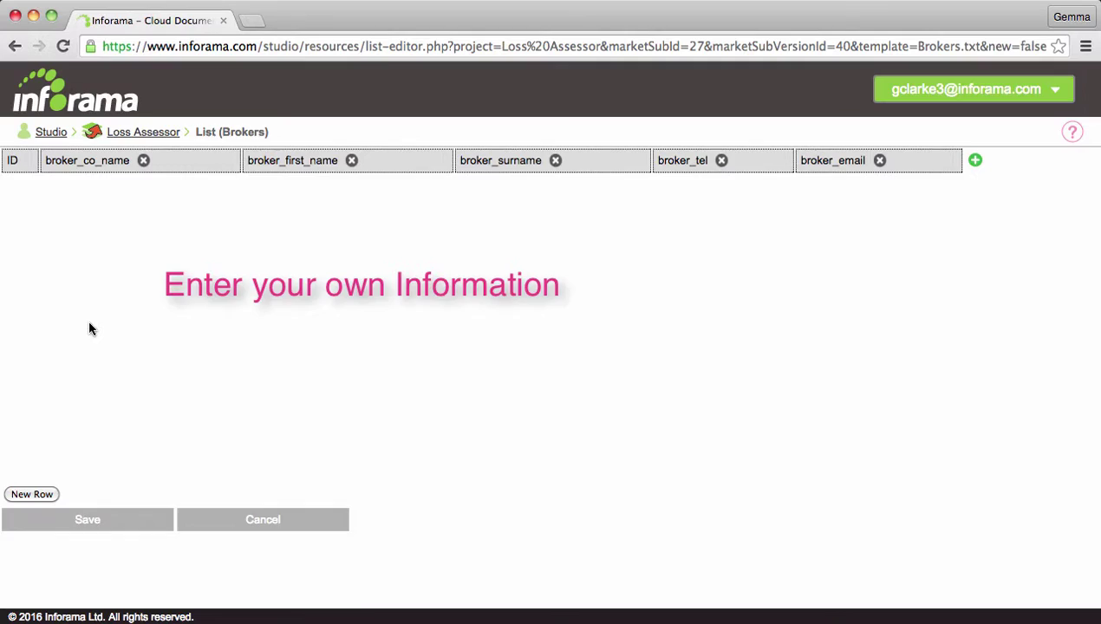
click(143, 132)
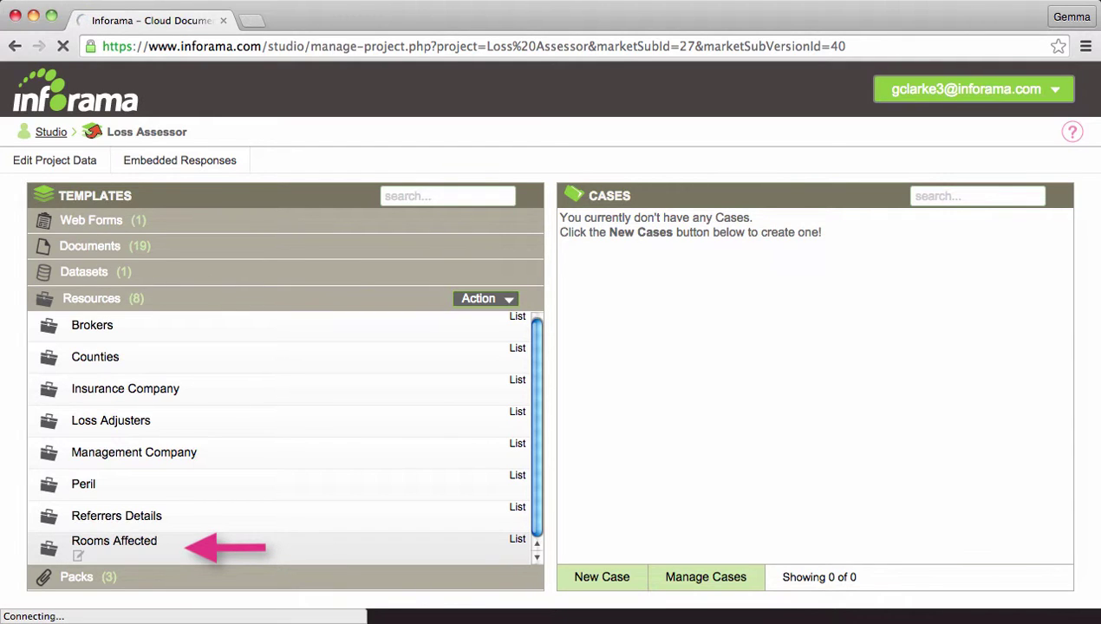
Add a new Rooms Affected row, Outhouse at row 40, and save the list.
click(39, 498)
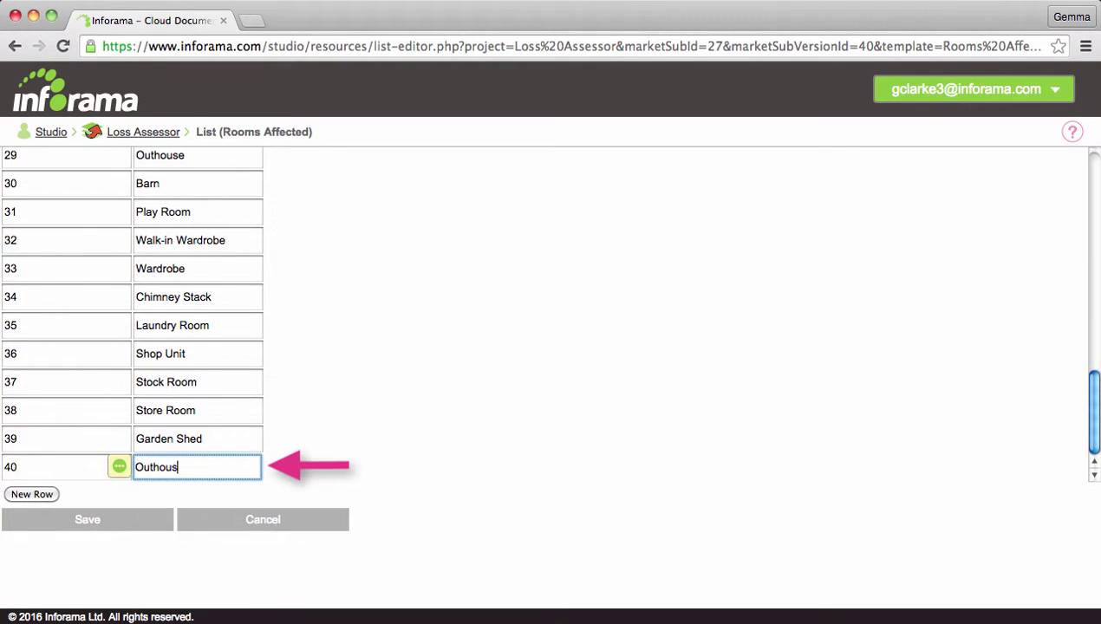
text(e)
click(151, 523)
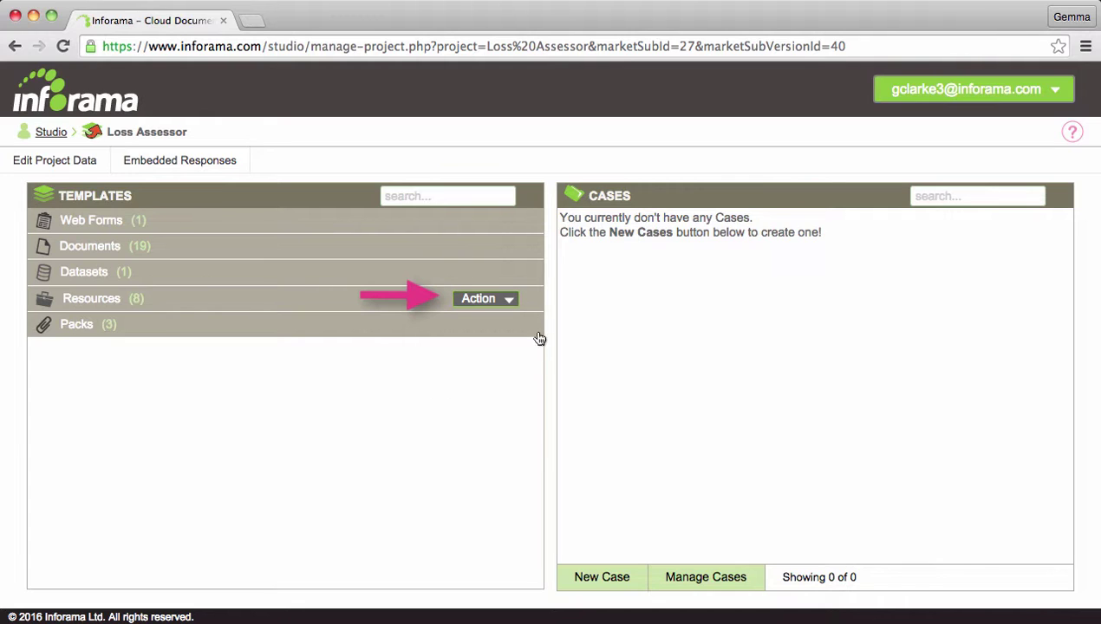
Download the Insurance Company resource list as a Loss Assessor spreadsheet.
click(509, 300)
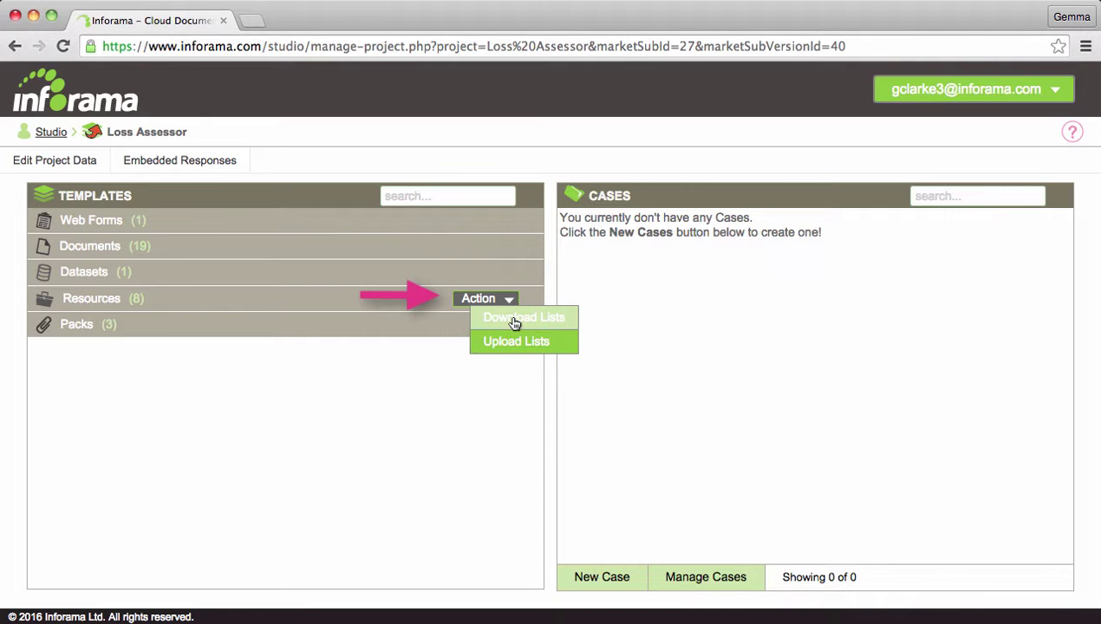
click(514, 320)
click(530, 283)
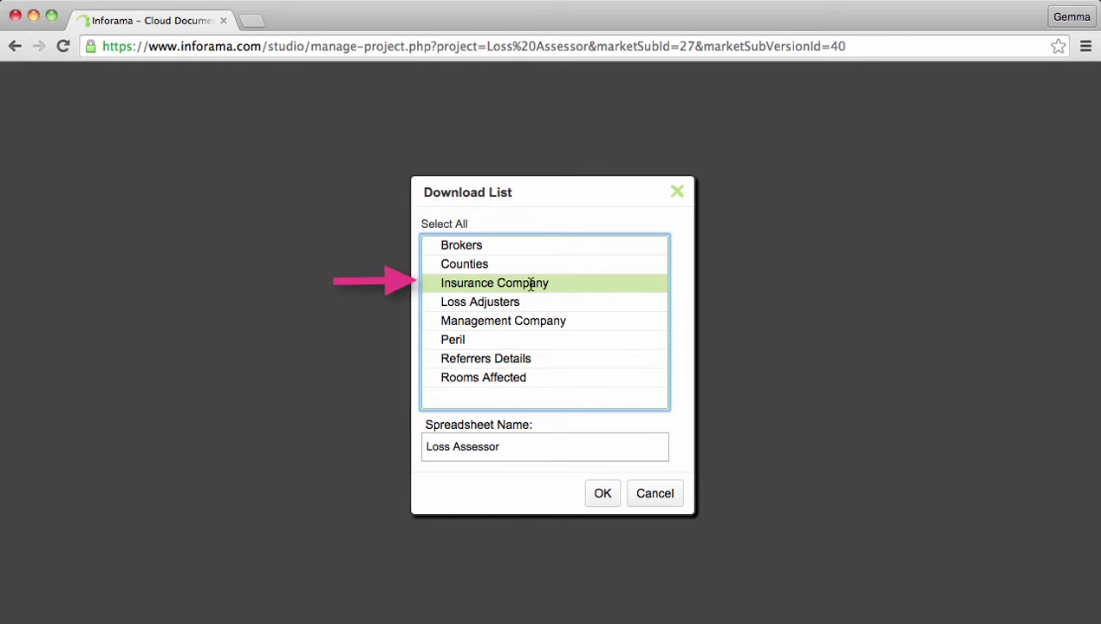
click(600, 497)
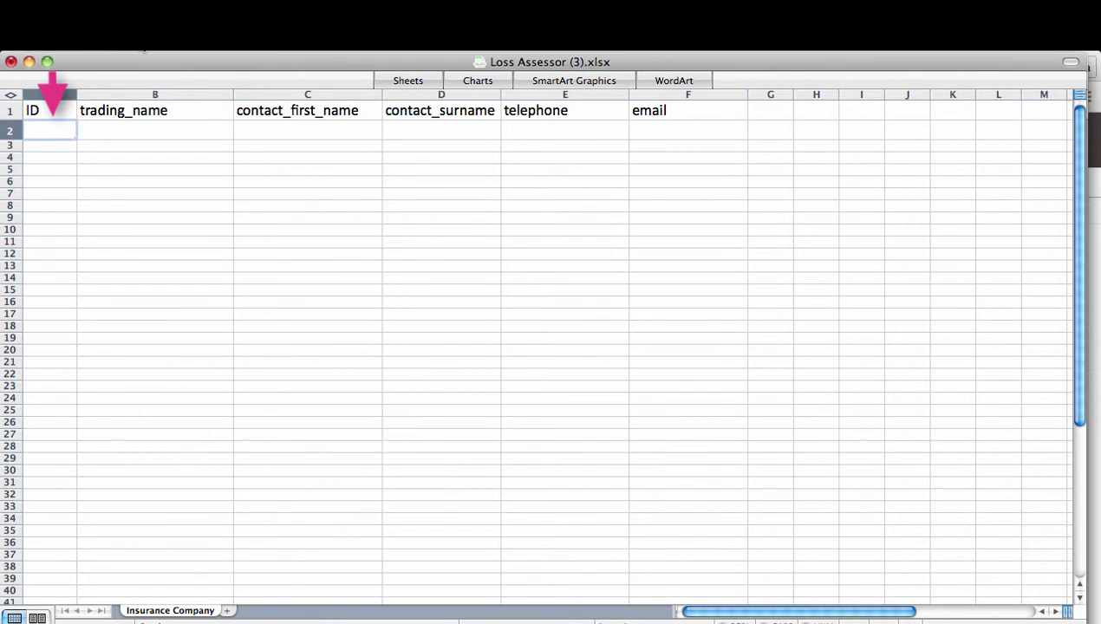
Open the downloaded workbook in Excel and Save As, removing ' (3)' from the name.
key(super+v)
click(438, 472)
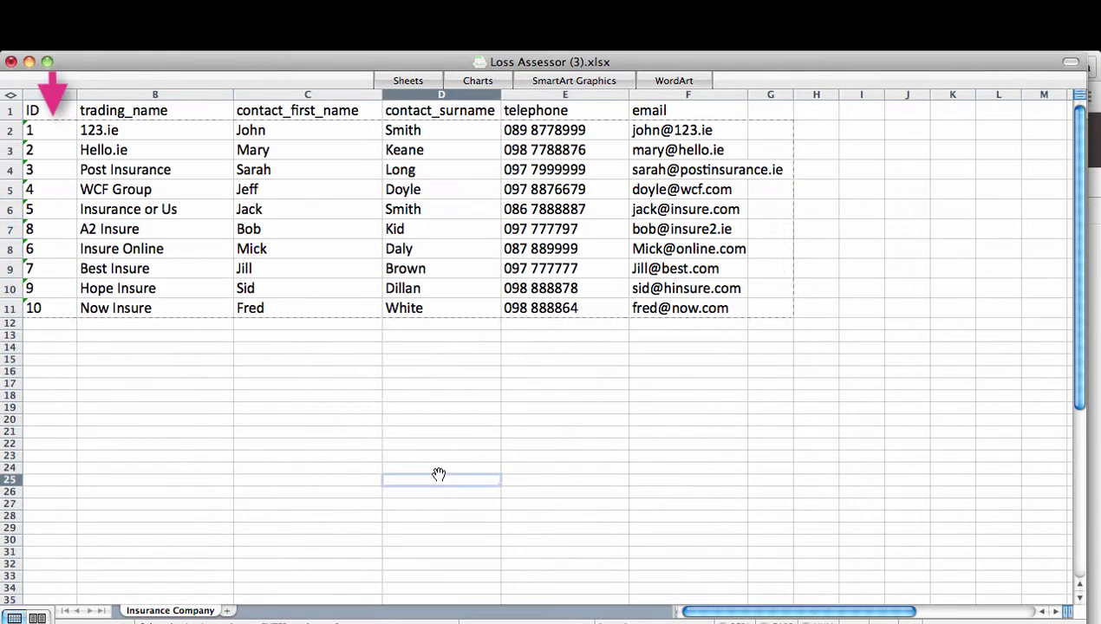
click(698, 403)
click(100, 42)
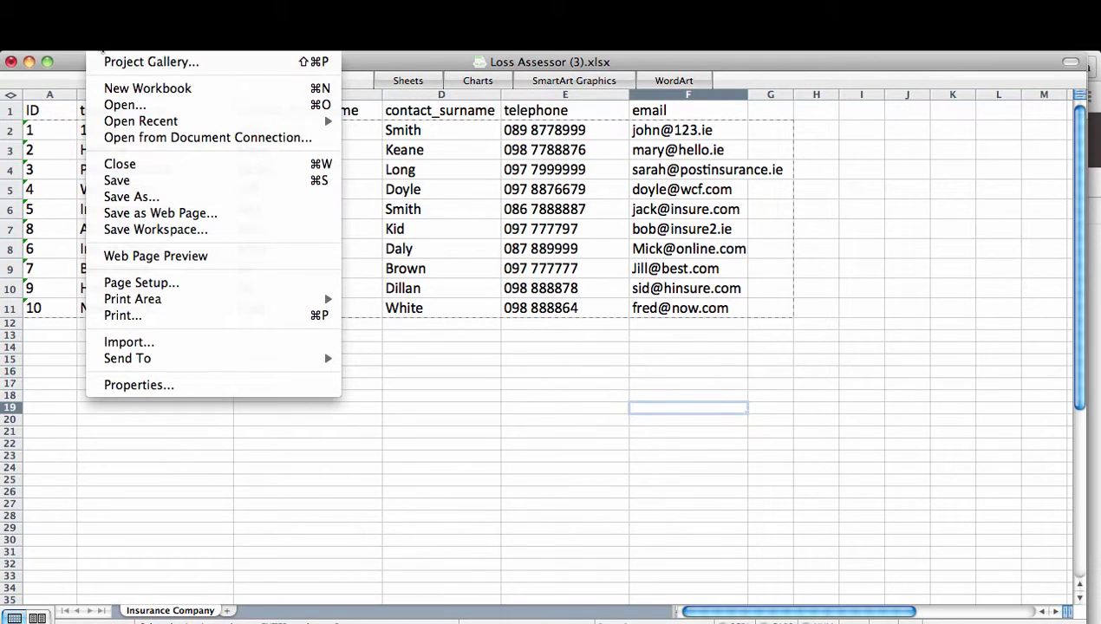
click(123, 197)
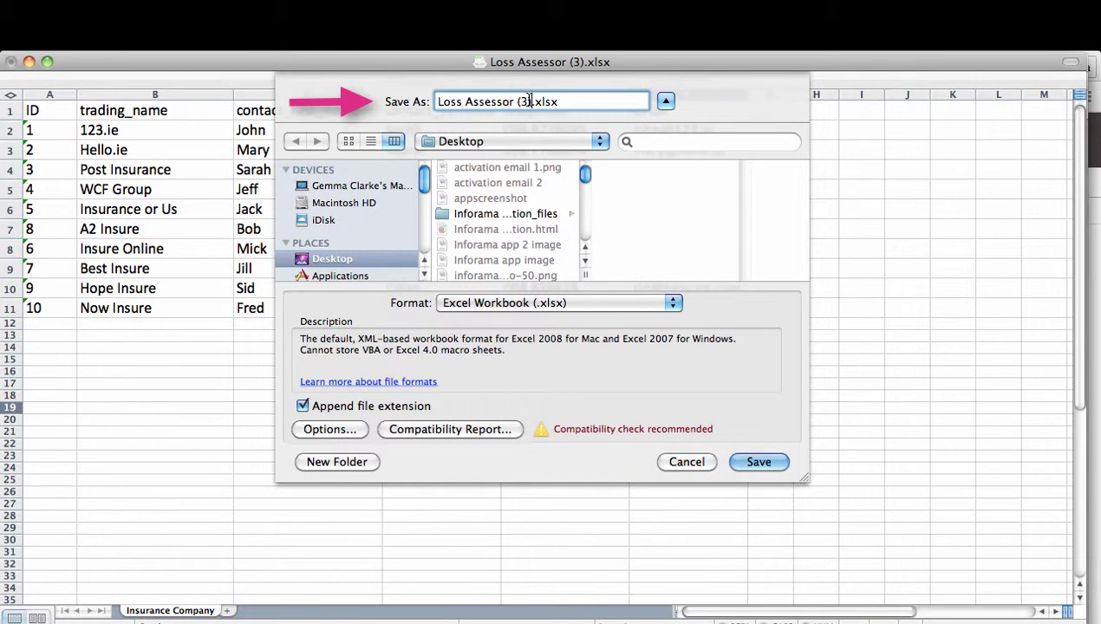
key(BackSpace)
key(BackSpace)
key(BackSpace)
key(BackSpace)
Save Loss Assessor.xlsx, upload it to the resource lists, and review the Insurance Company list.
click(759, 462)
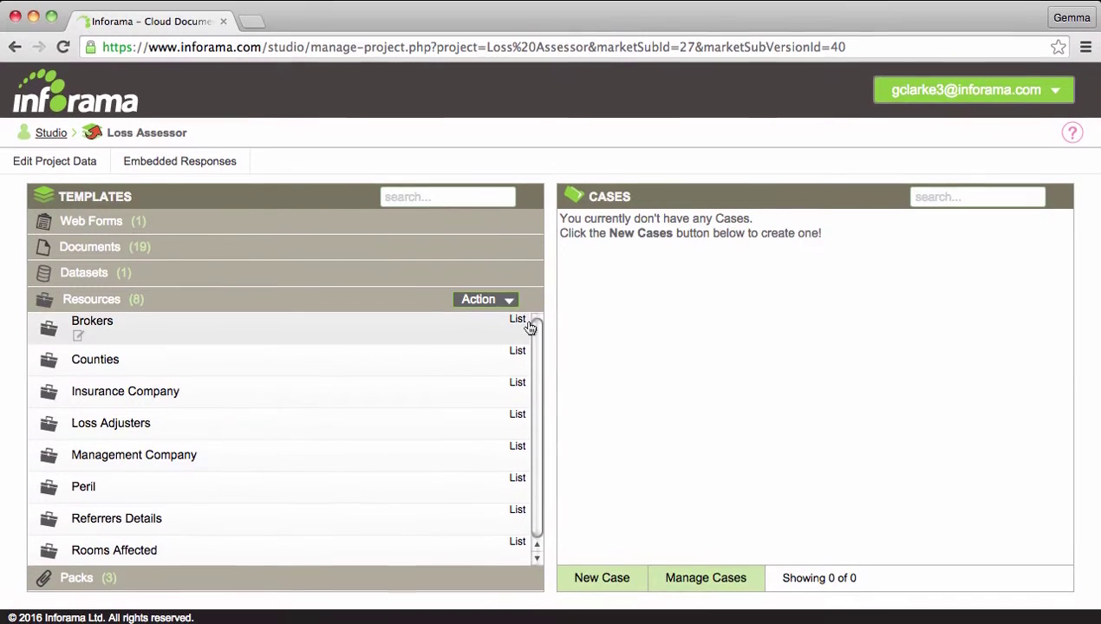
click(503, 299)
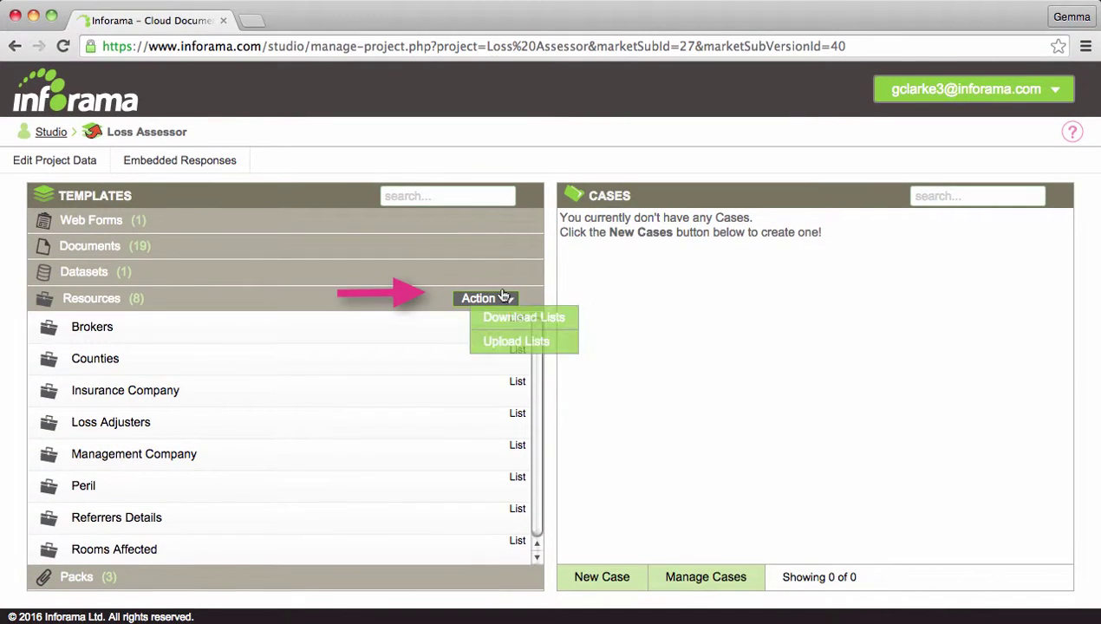
click(518, 344)
click(518, 350)
click(518, 286)
click(838, 364)
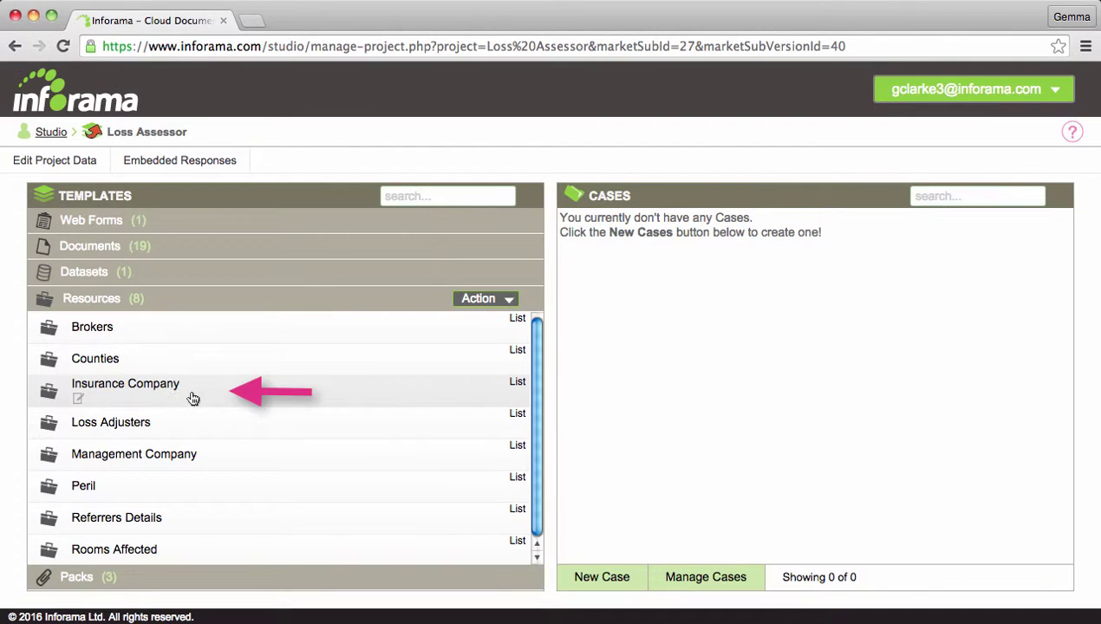
click(179, 391)
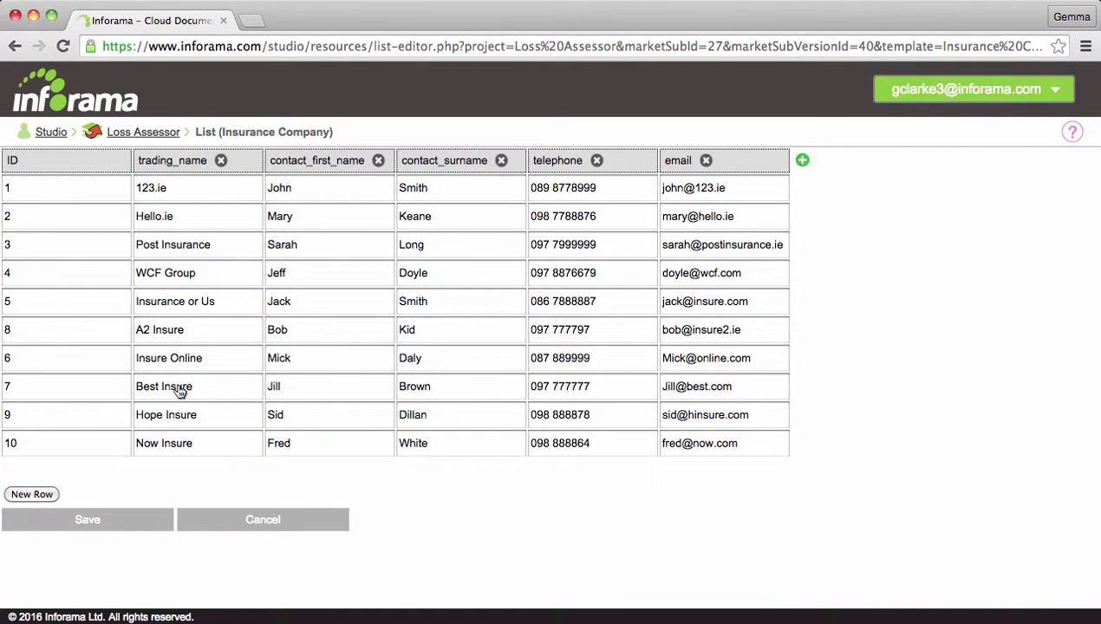
click(145, 135)
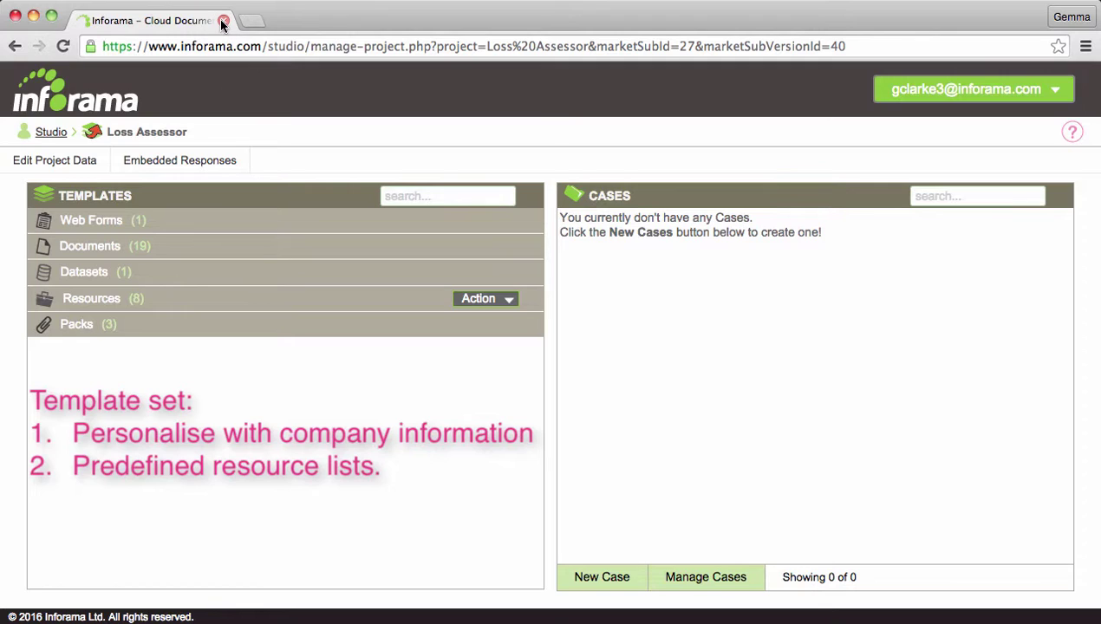